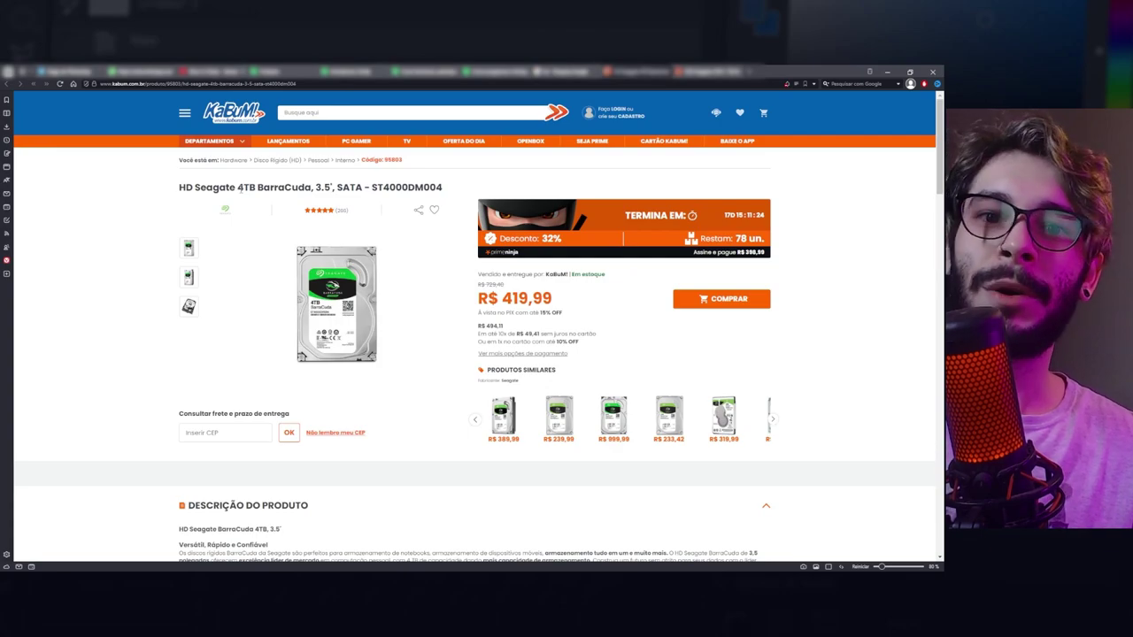
# Highlight the Seagate drive's 600 MB/s SATA rate in its technical specs, then view the Kingston SSD page.
pyautogui.scroll(-3, 285, 230)
pyautogui.scroll(-4, 287, 257)
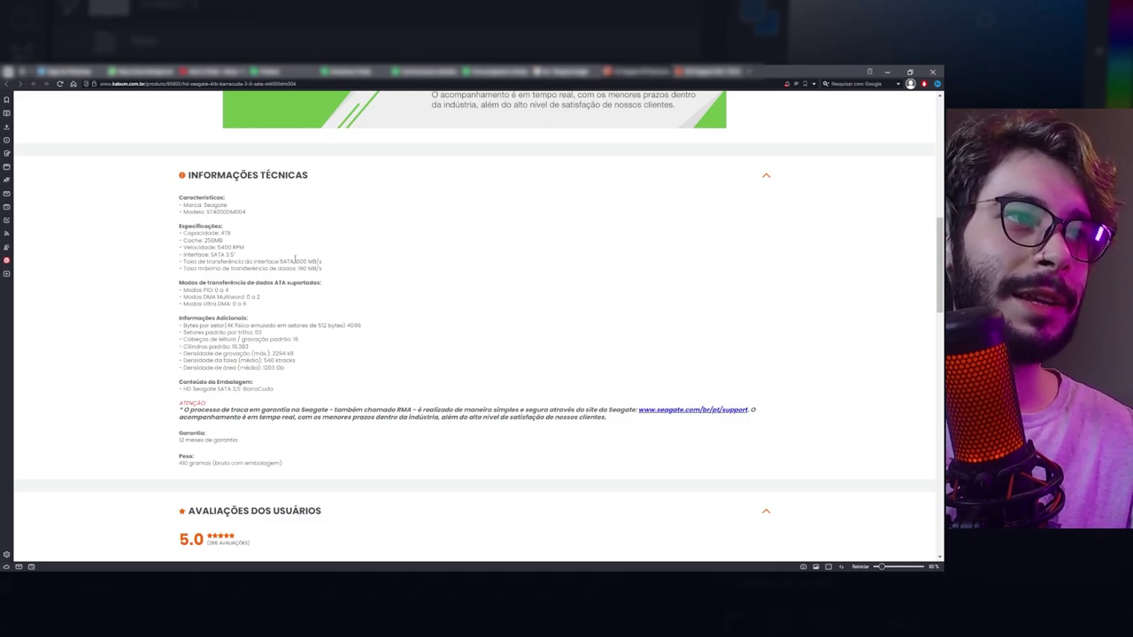
pyautogui.moveTo(309, 260); pyautogui.dragTo(326, 263)
pyautogui.click(335, 269)
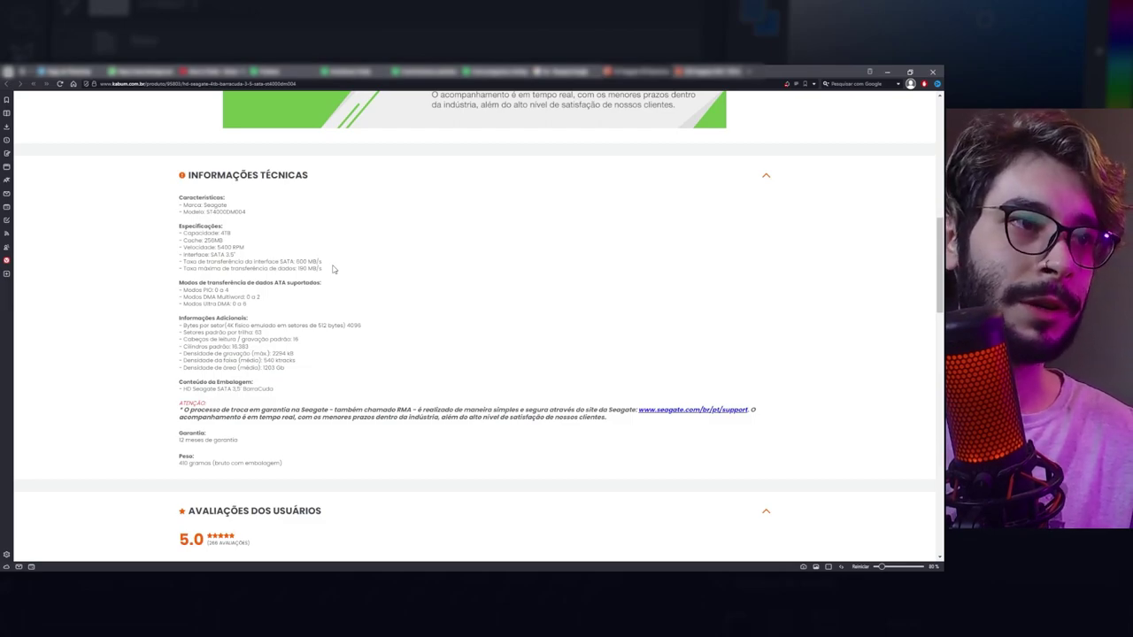
pyautogui.click(695, 74)
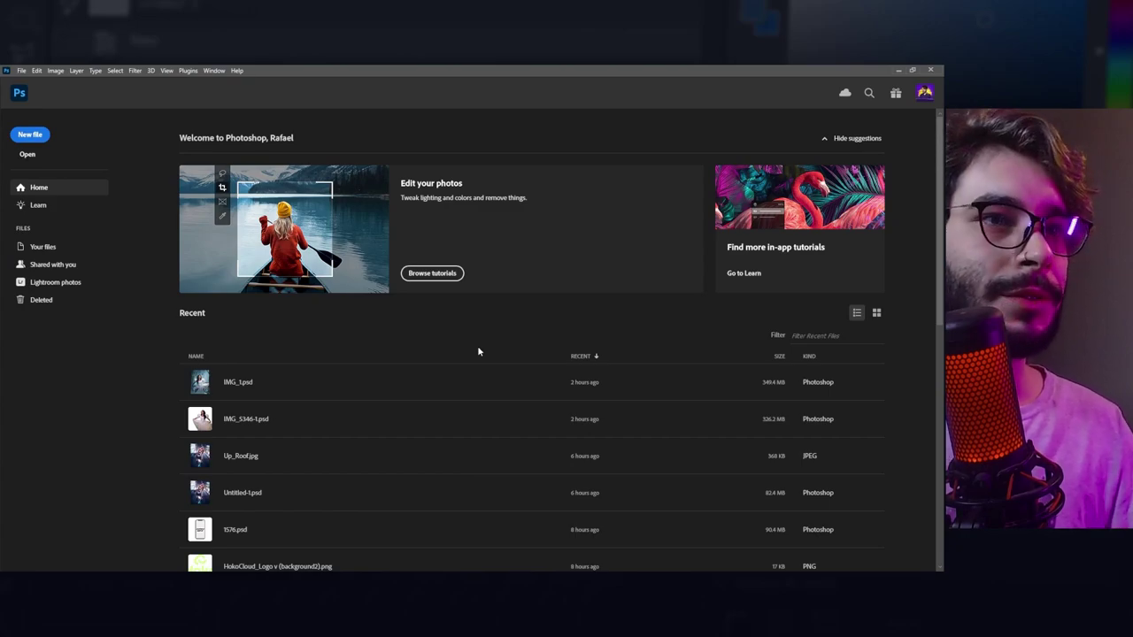
pyautogui.click(39, 74)
pyautogui.moveTo(88, 480)
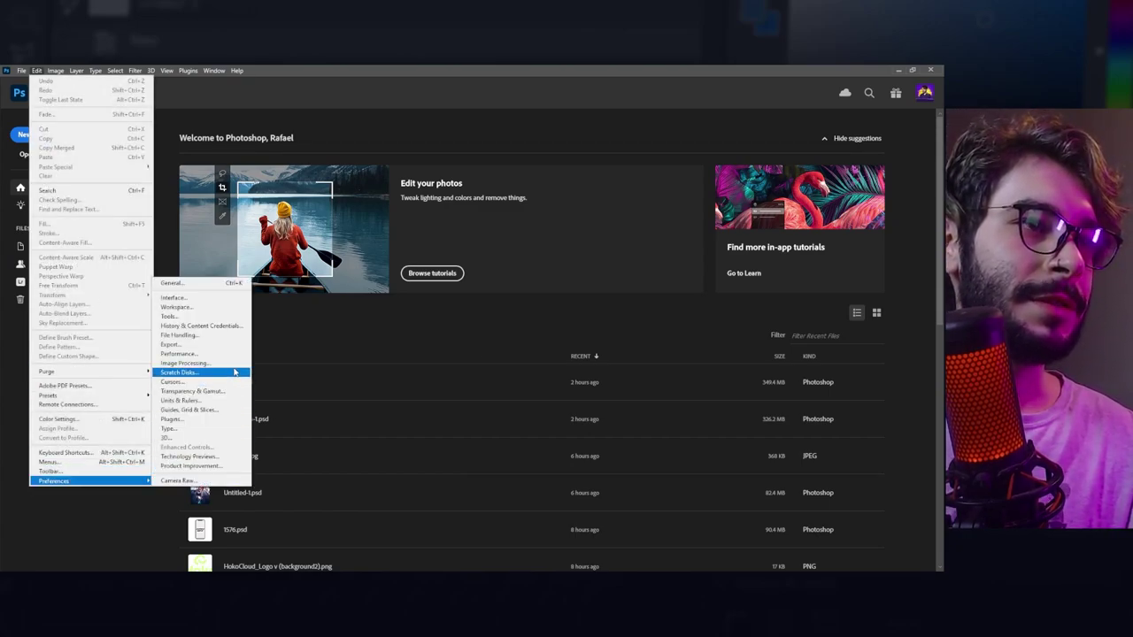
pyautogui.click(235, 372)
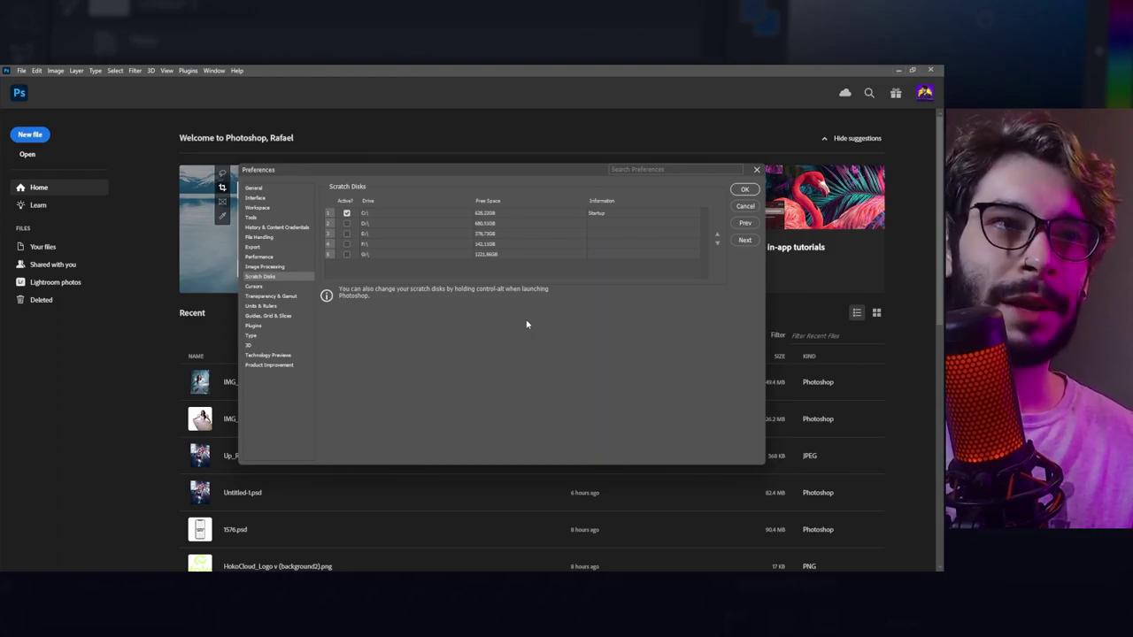
pyautogui.click(488, 218)
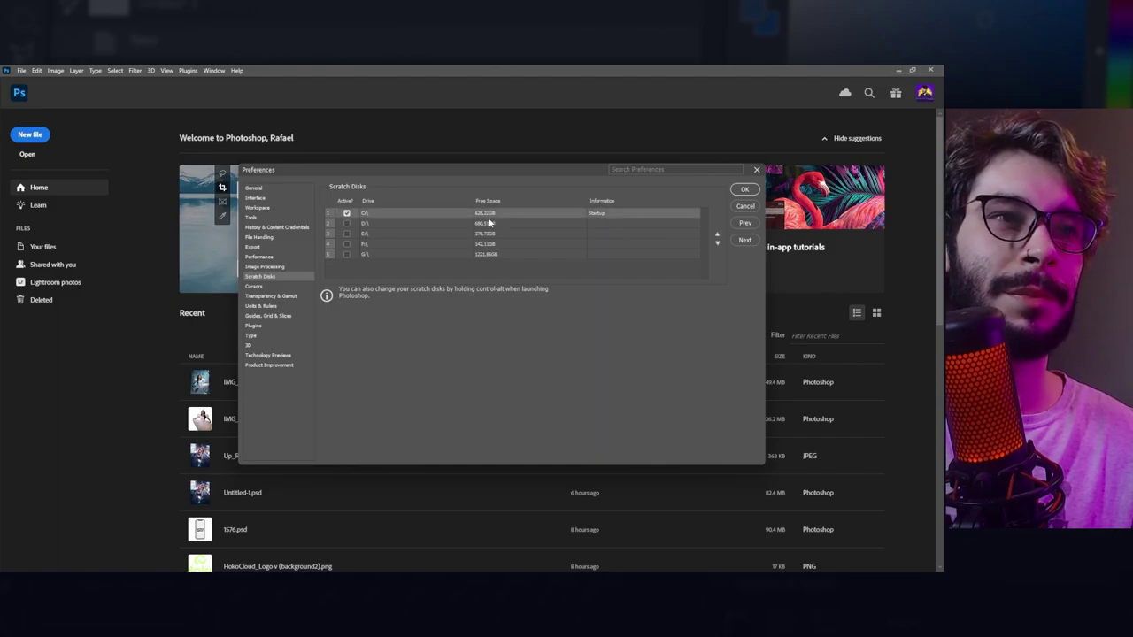
pyautogui.click(489, 223)
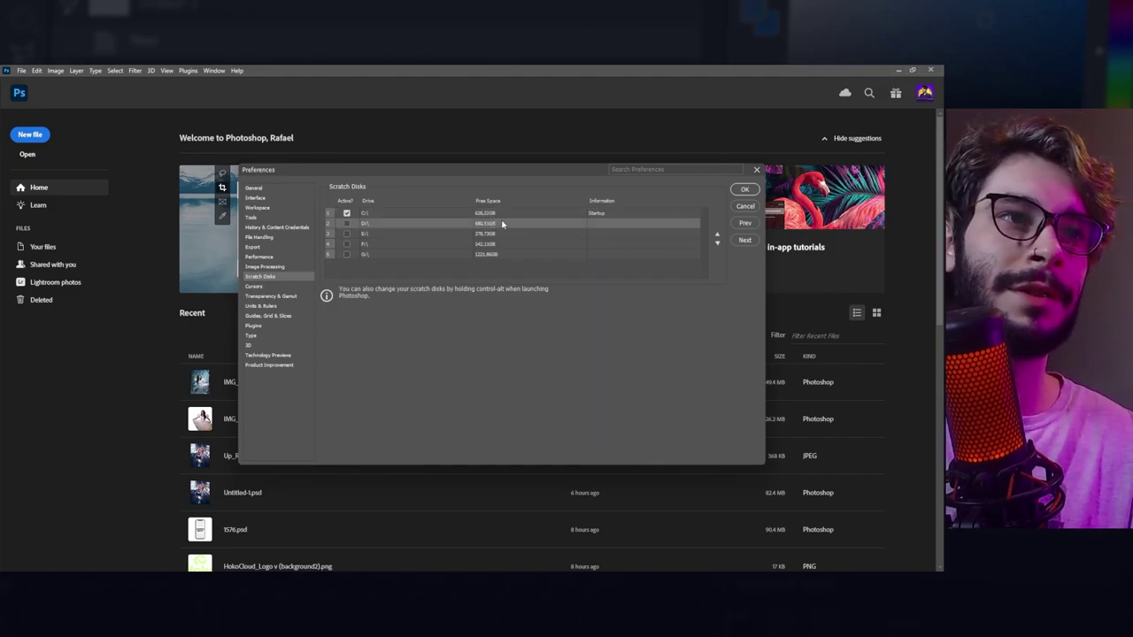
pyautogui.click(593, 215)
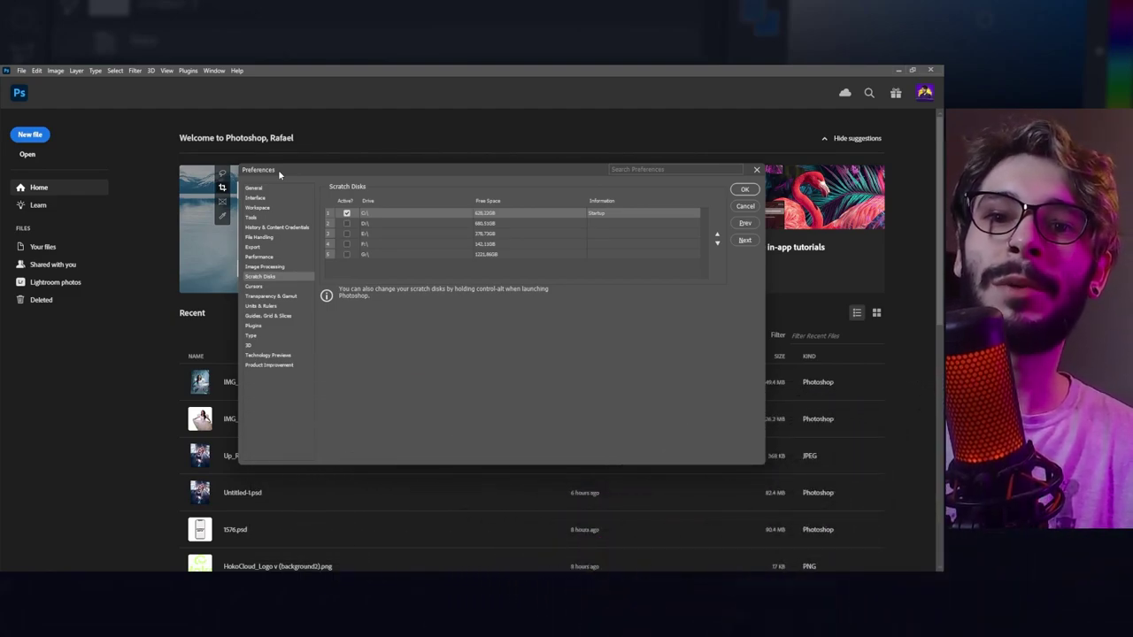
pyautogui.click(553, 383)
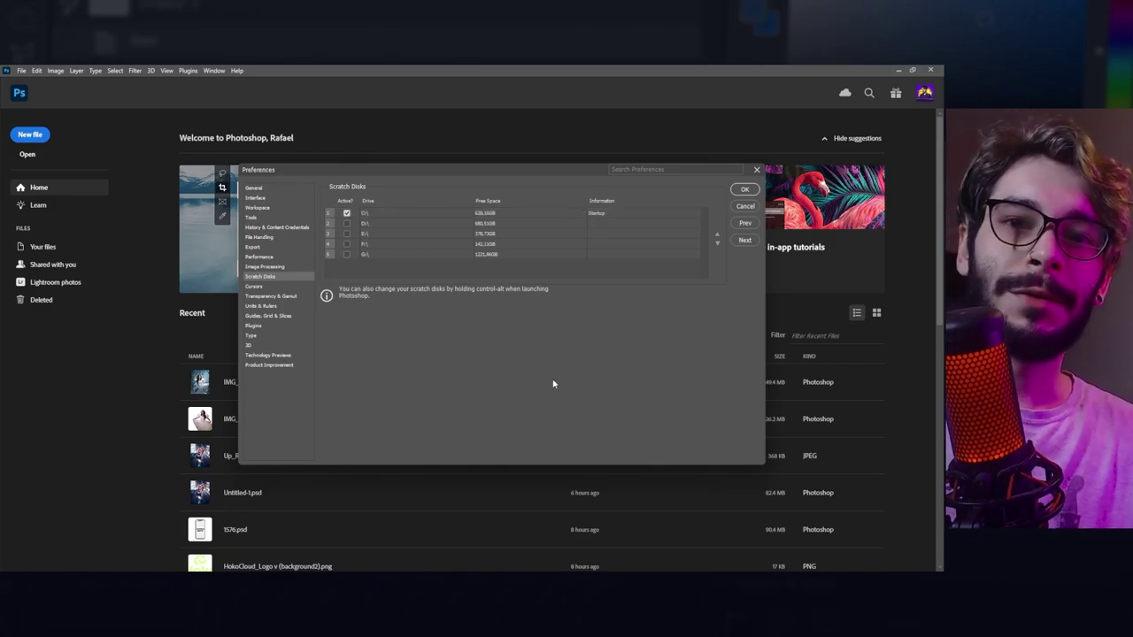
pyautogui.click(738, 208)
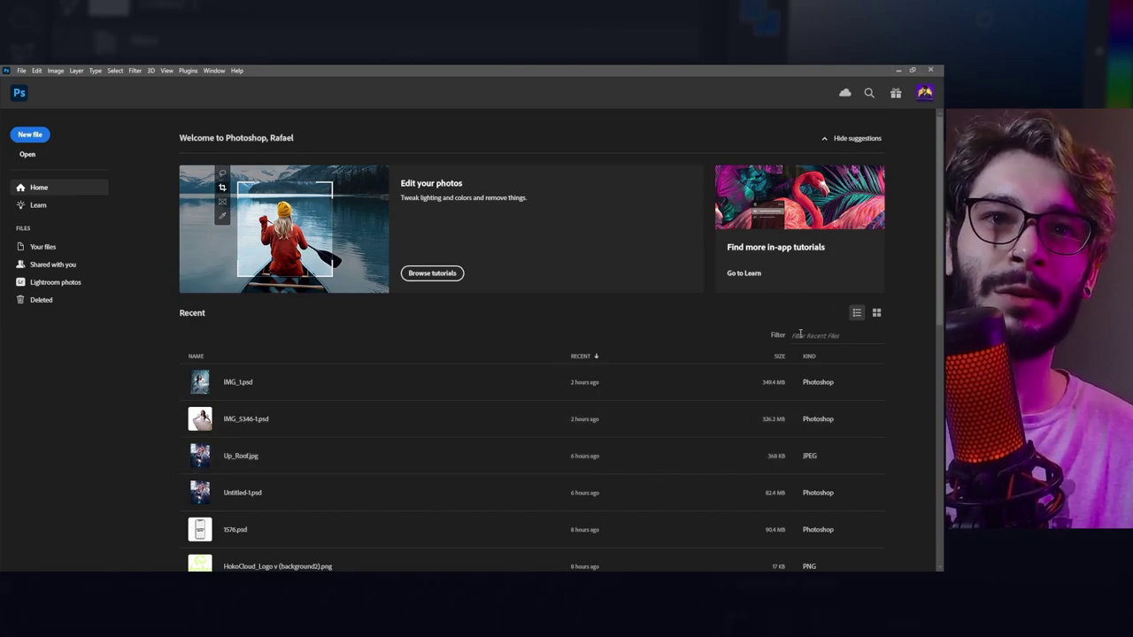
pyautogui.click(876, 314)
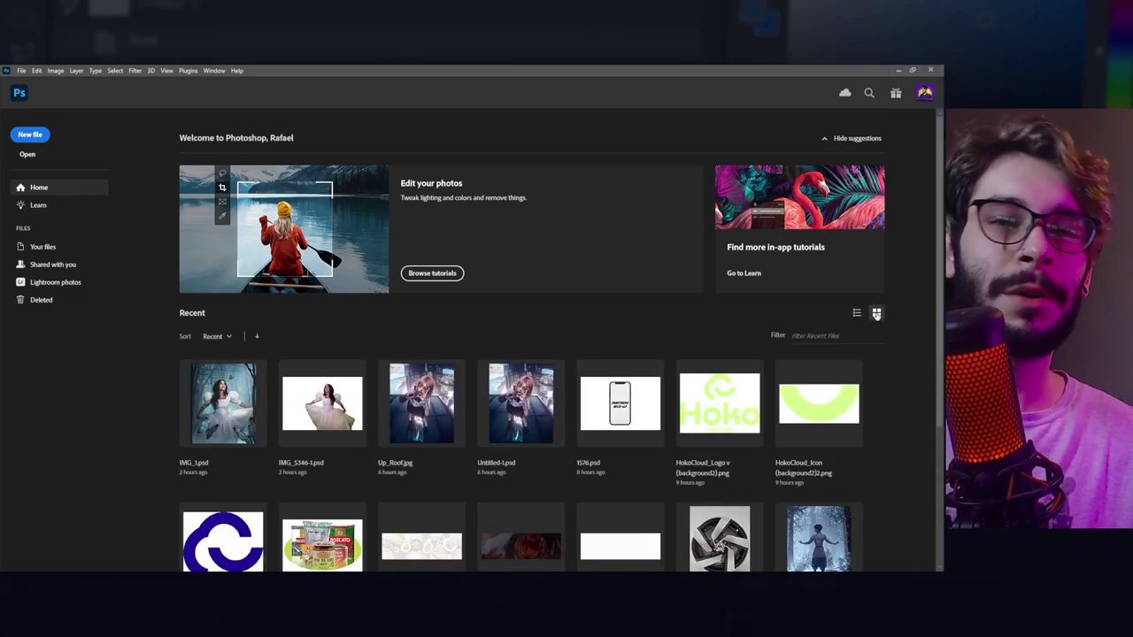
pyautogui.click(857, 313)
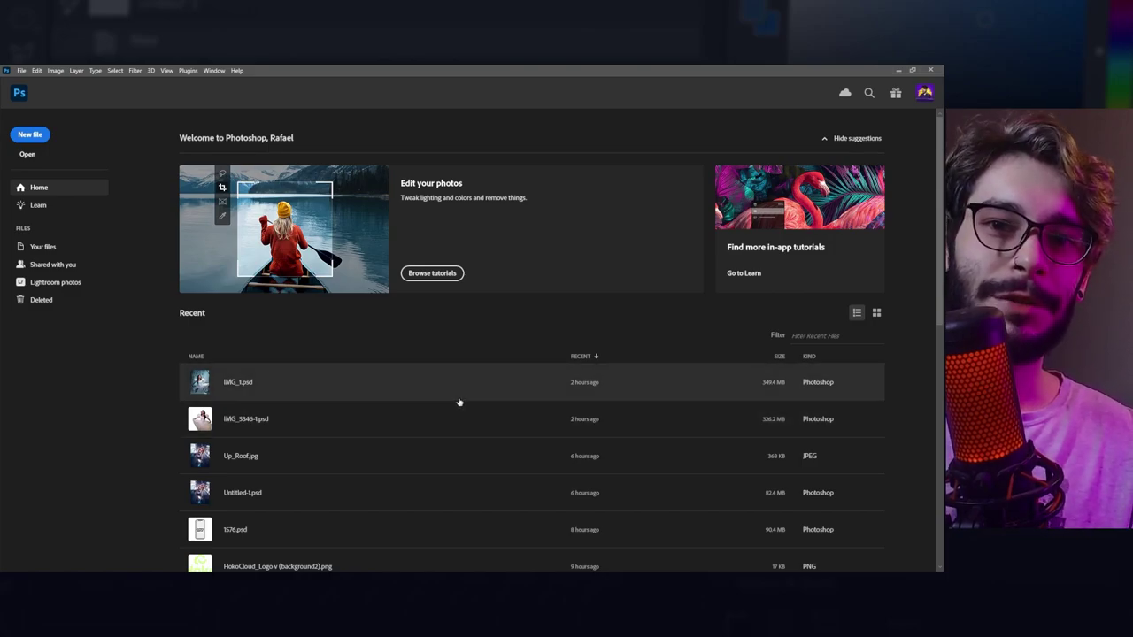
pyautogui.click(36, 70)
pyautogui.moveTo(89, 481)
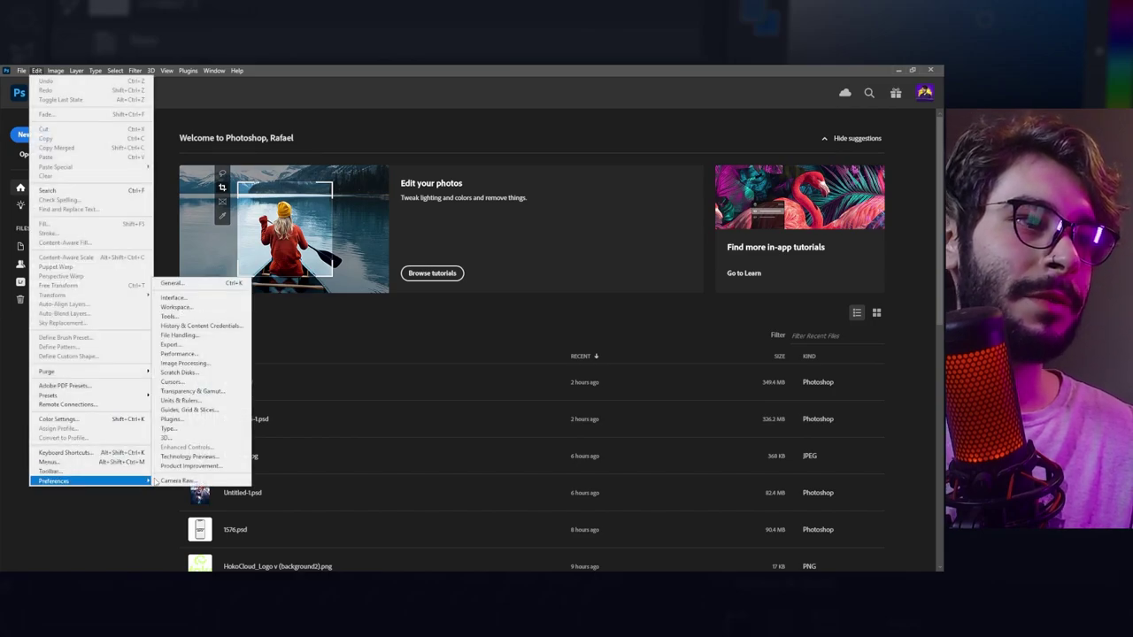
# In File Handling preferences, cut the recent file list from 20 to 5 files.
pyautogui.click(215, 336)
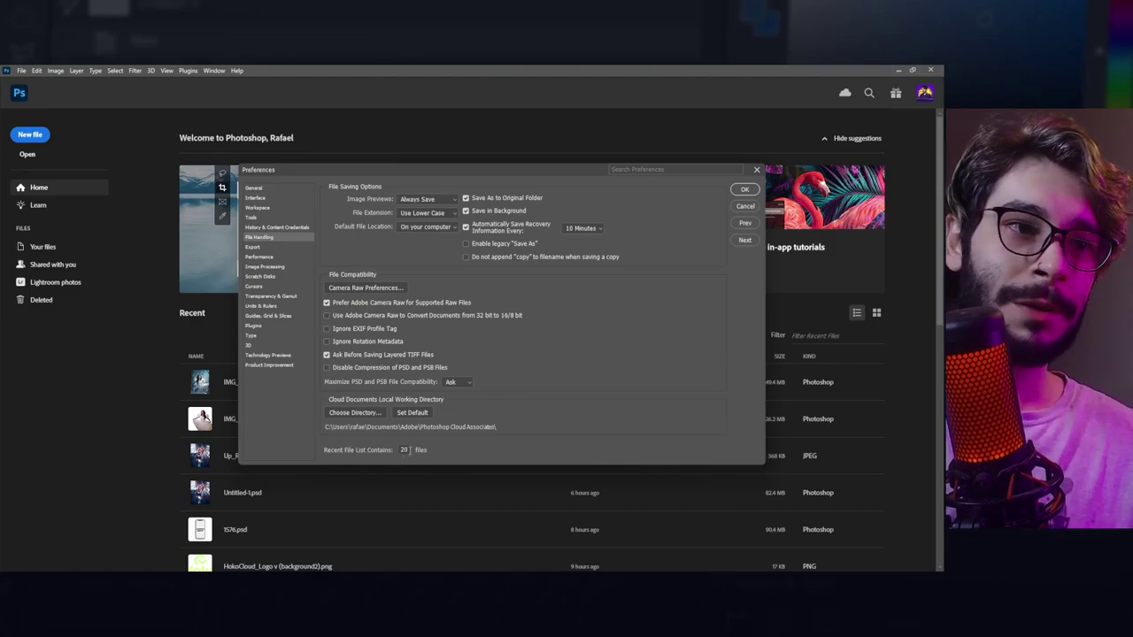
pyautogui.click(407, 450)
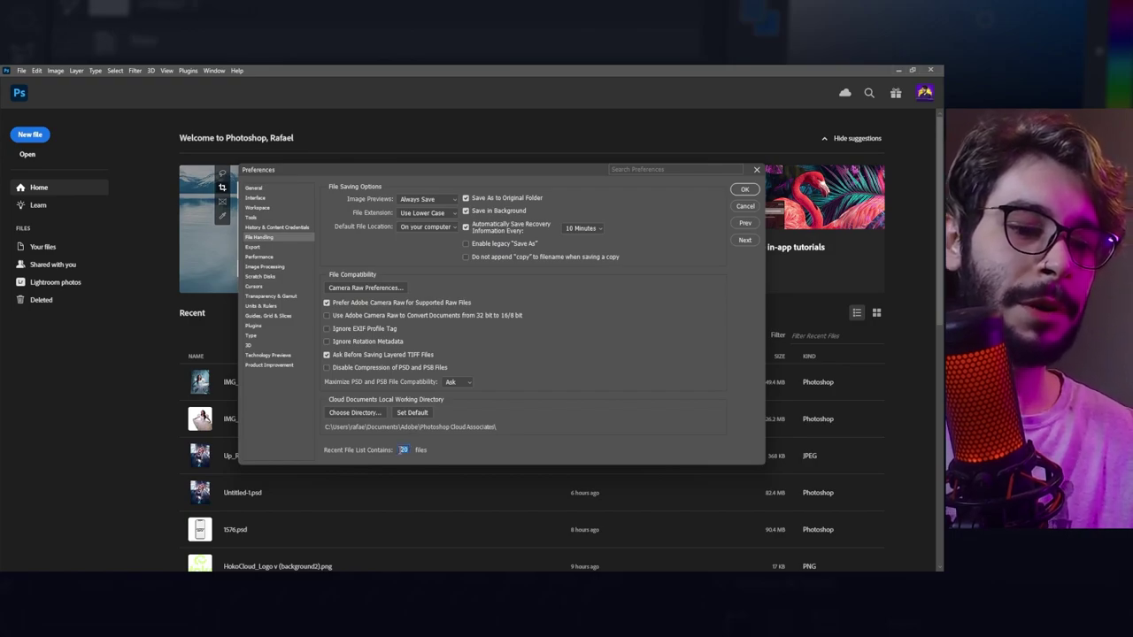
pyautogui.write('5')
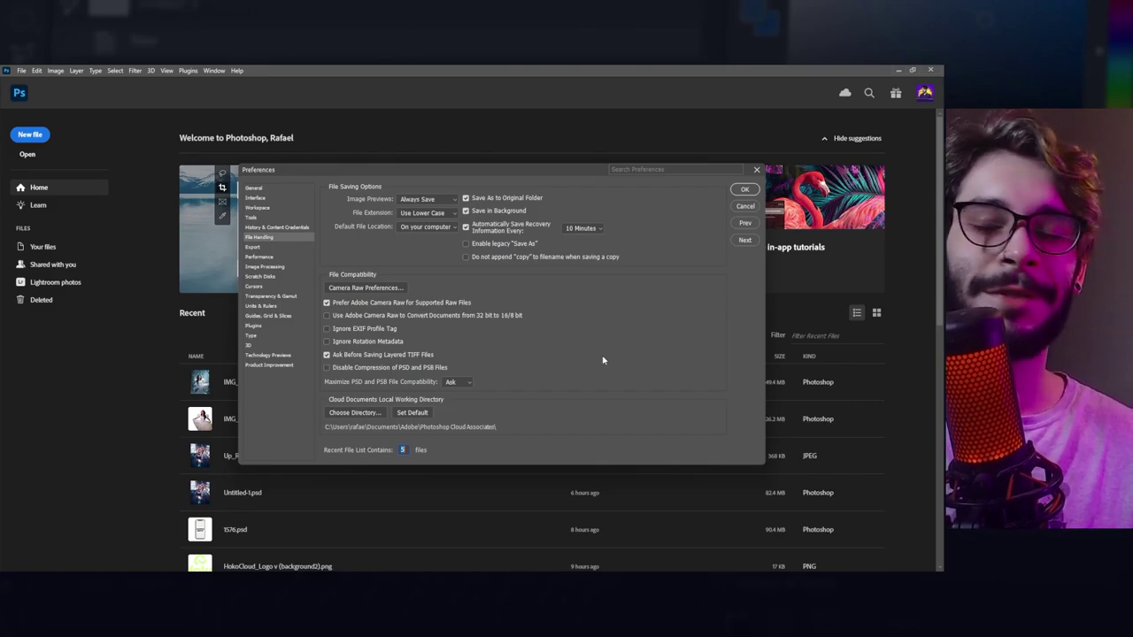
pyautogui.click(584, 229)
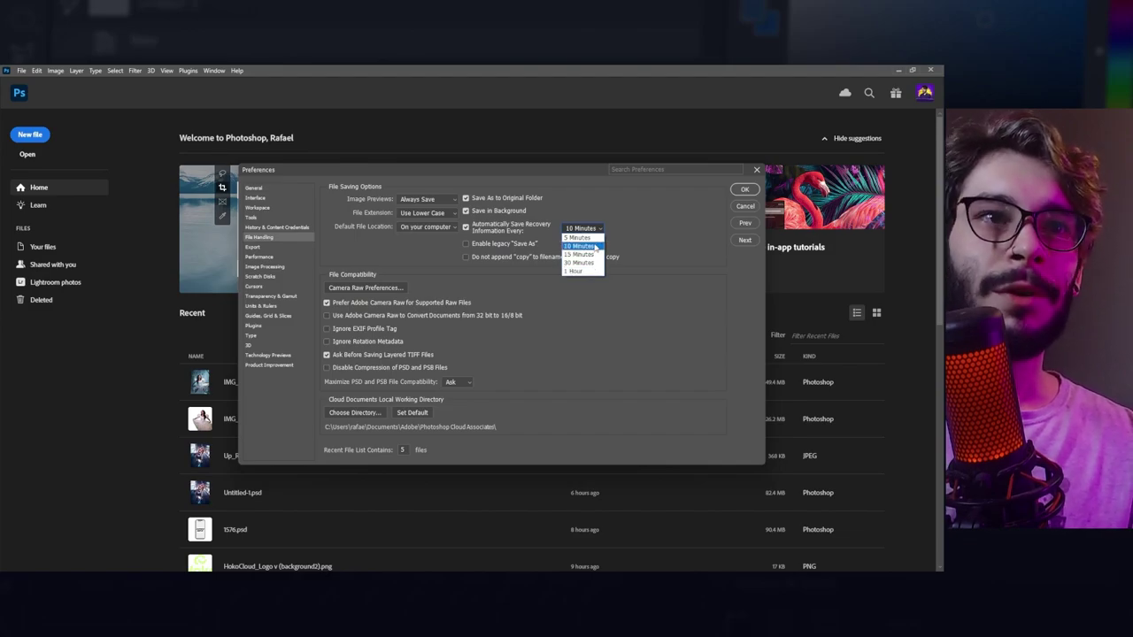
# Keep recovery autosave at 10 Minutes and bring up the Performance preferences.
pyautogui.click(595, 246)
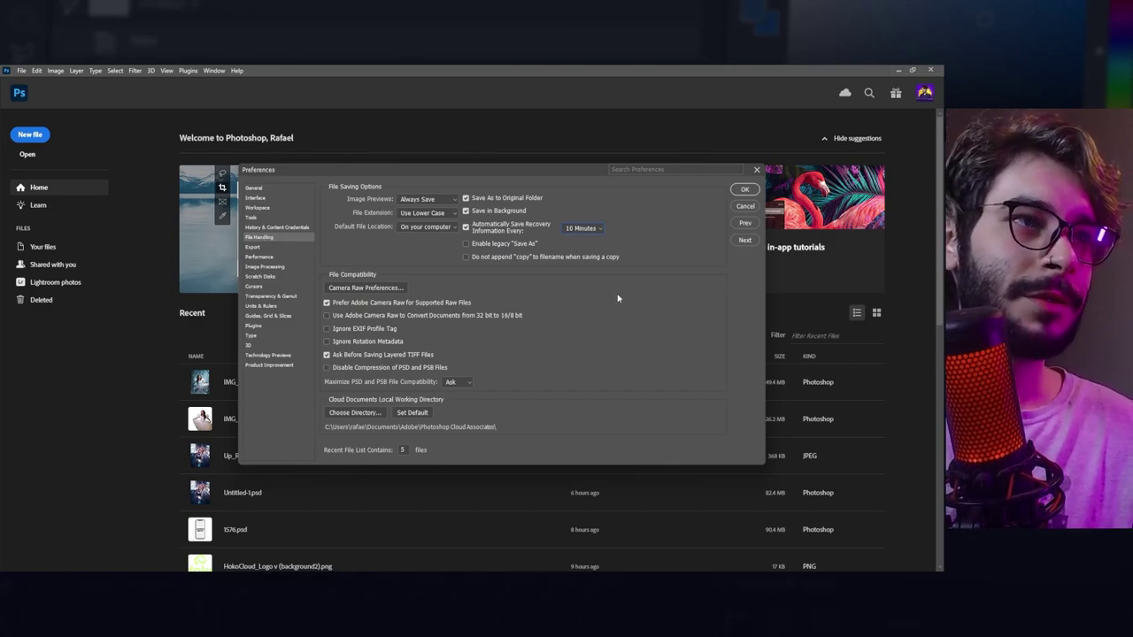
pyautogui.click(262, 256)
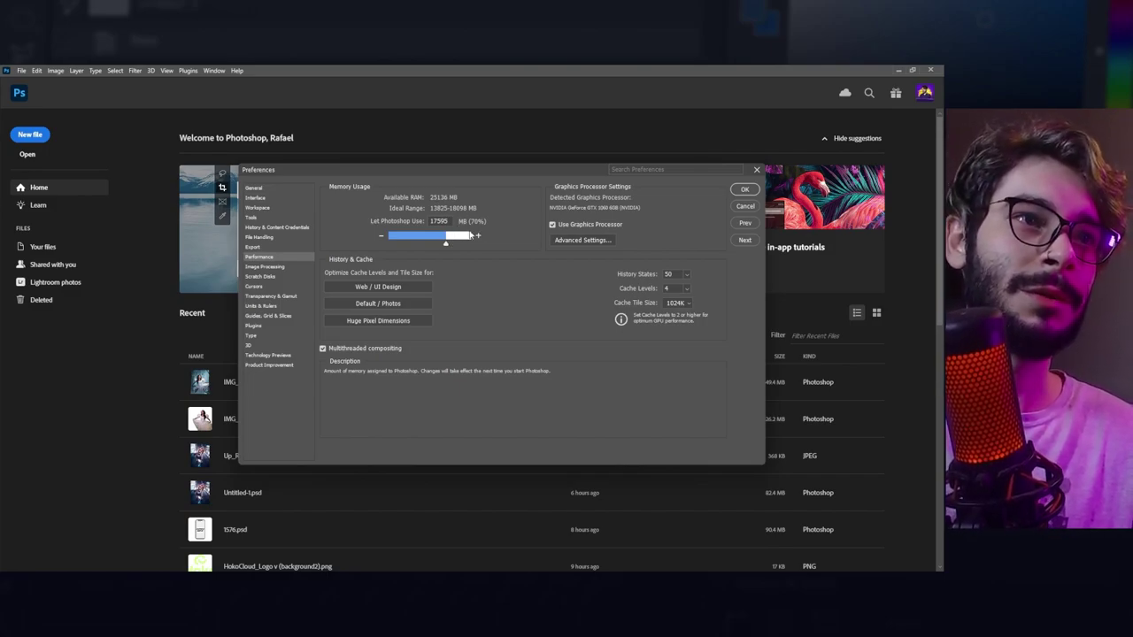
# Adjust the Let Photoshop Use memory slider to about 17610 MB (70%).
pyautogui.moveTo(445, 246)
pyautogui.mouseDown()
pyautogui.moveTo(462, 246)
pyautogui.moveTo(423, 246)
pyautogui.mouseUp()
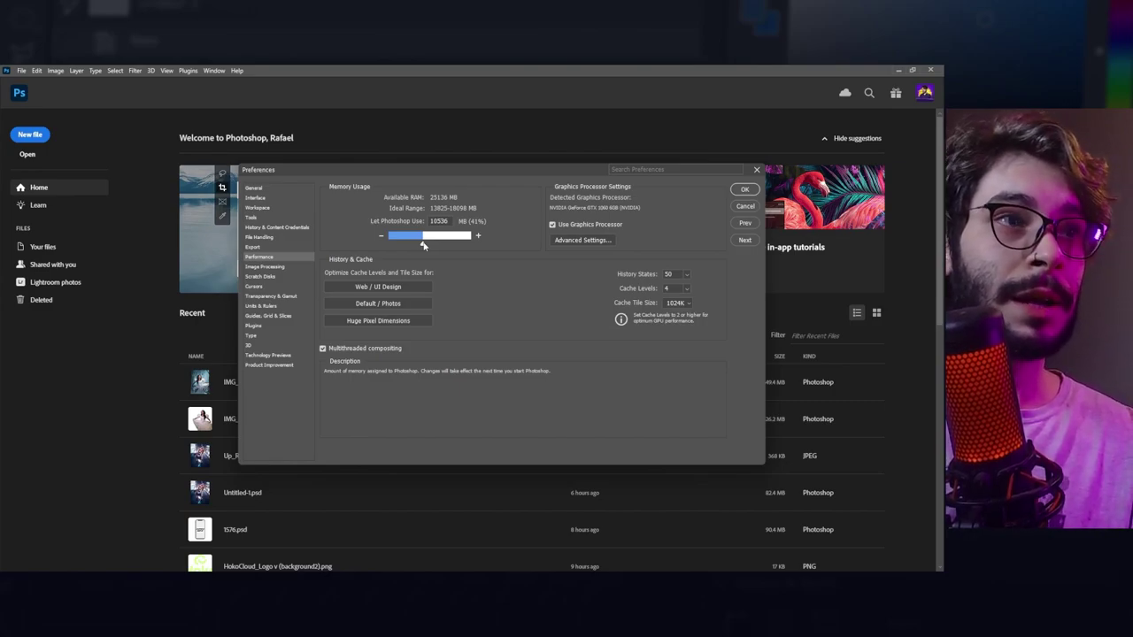
pyautogui.moveTo(424, 246); pyautogui.dragTo(447, 246)
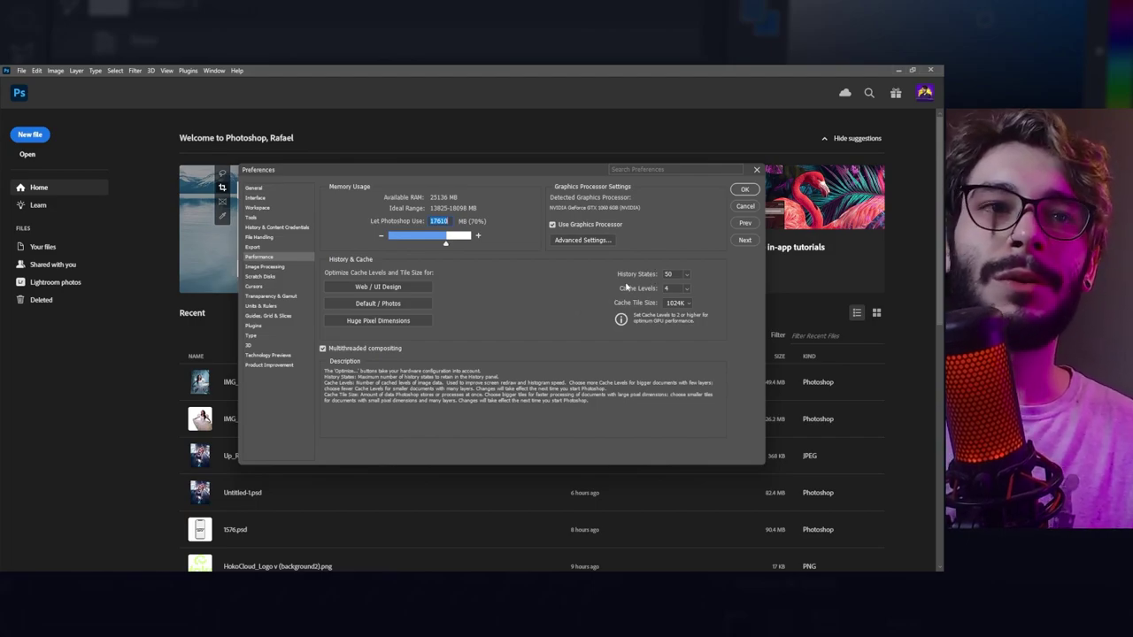
# Change History States from 50 to 30.
pyautogui.click(676, 274)
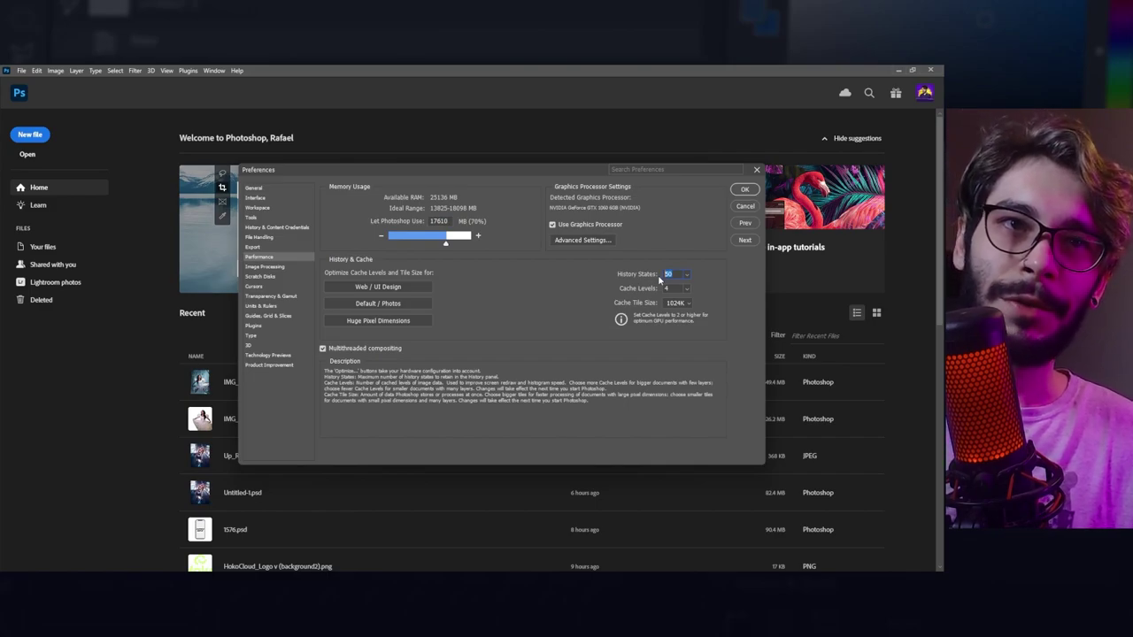
pyautogui.write('30250')
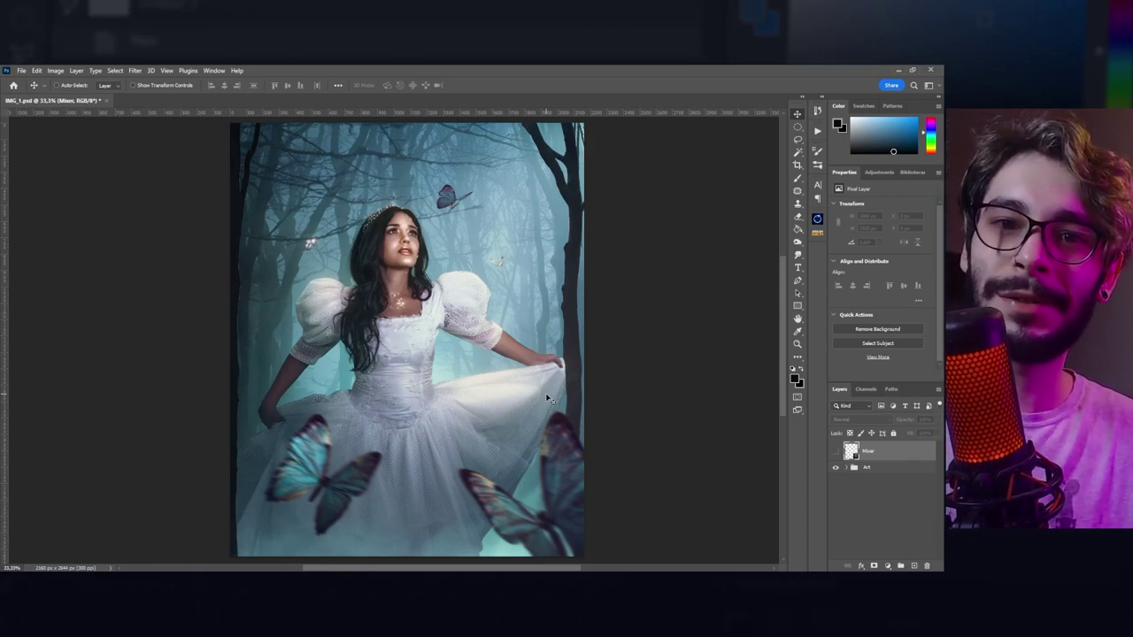
# Switch to the Brush tool, view its presets on the canvas, and show the Actions panel.
pyautogui.press('b')
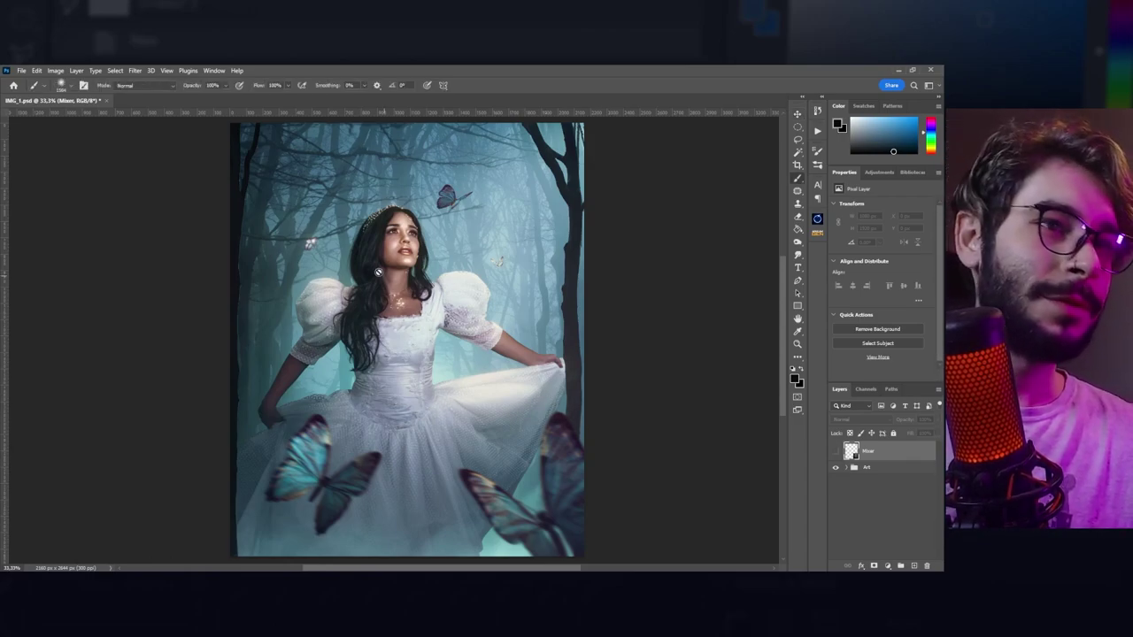
pyautogui.rightClick(508, 372)
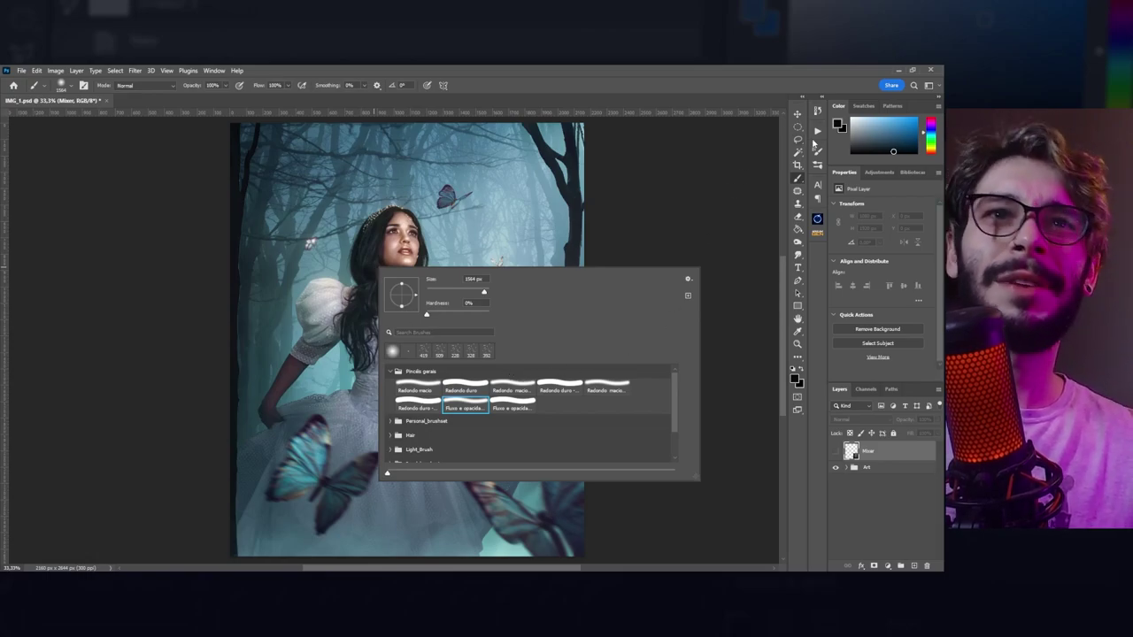
pyautogui.click(817, 131)
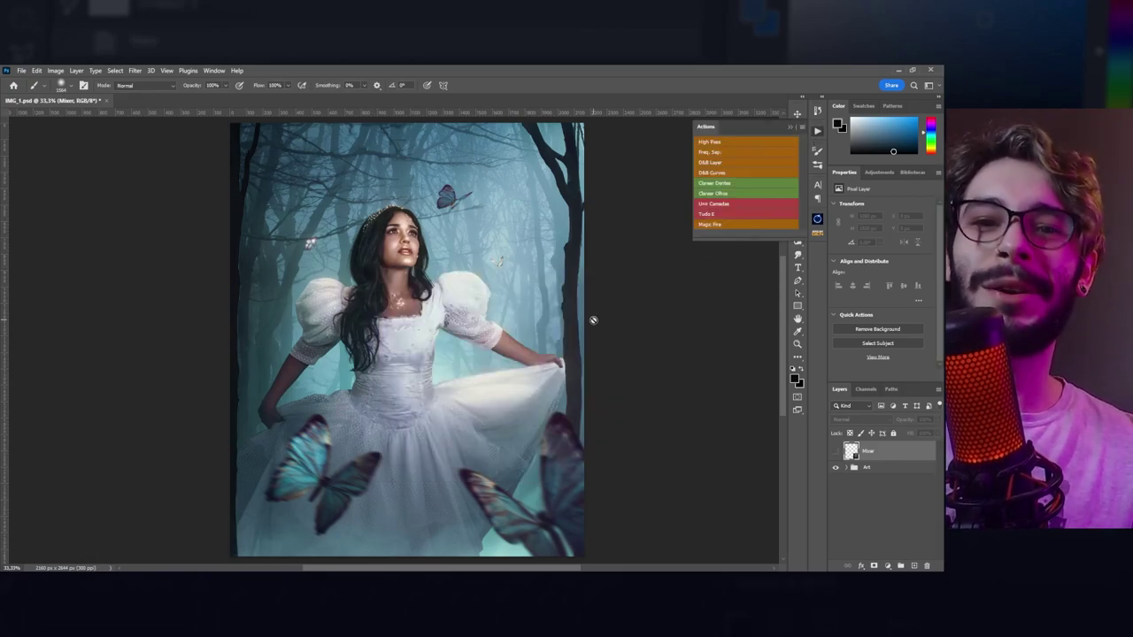